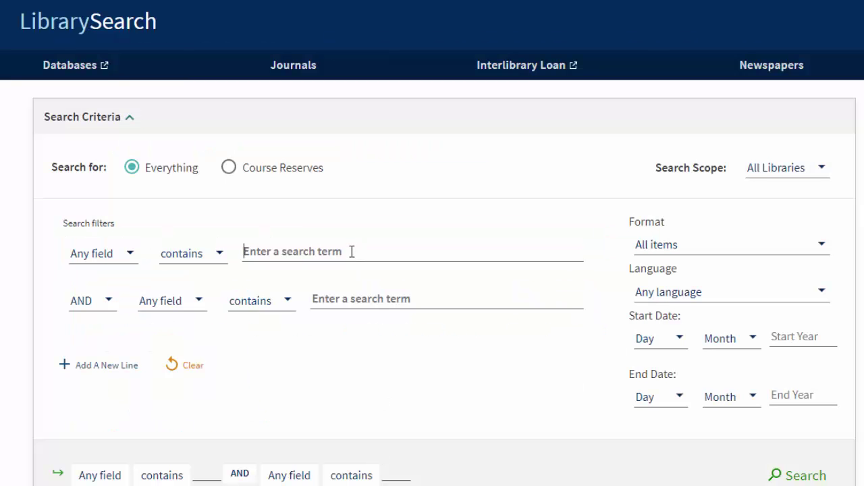
- Open the LibrarySearch Advanced search form from the UTM Library home page
{"action": "left_click", "coordinate": [352, 252]}
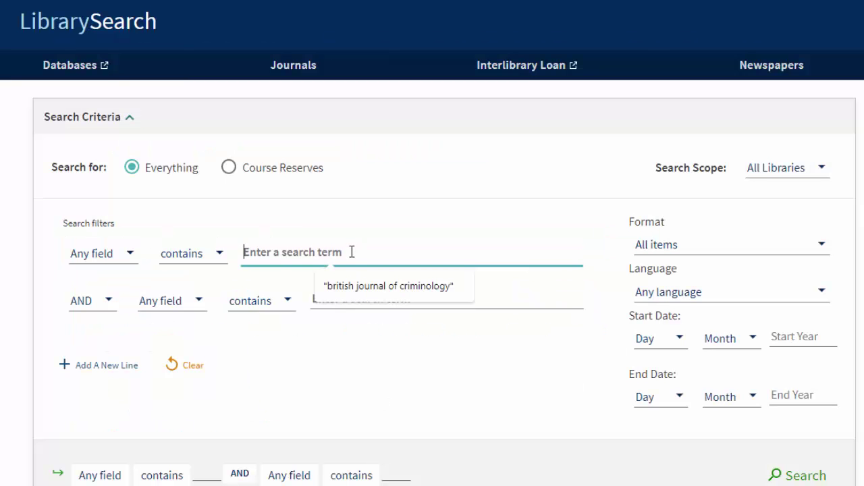
- Search for the title 'british journal of criminology' with Format limited to Journals
{"action": "left_click", "coordinate": [428, 286]}
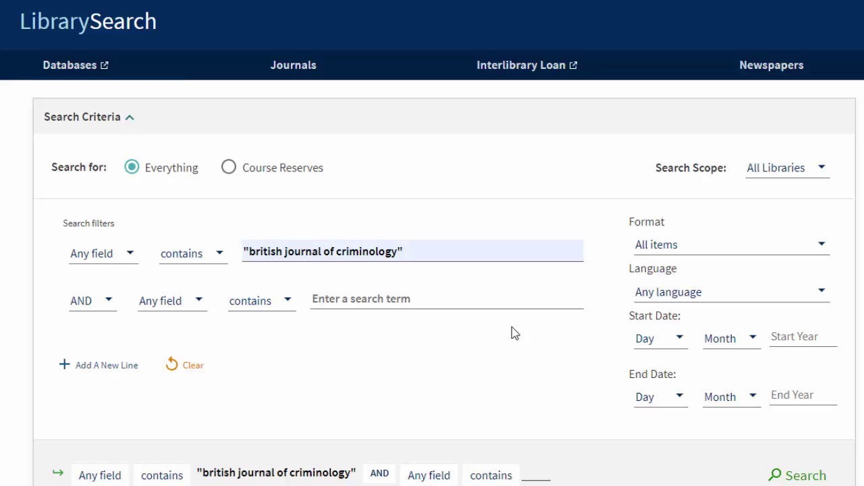
{"action": "left_click", "coordinate": [130, 262]}
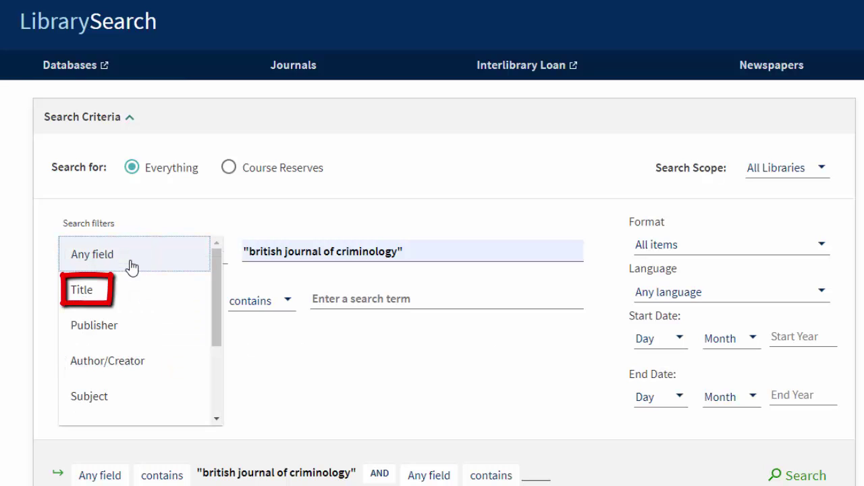
{"action": "left_click", "coordinate": [129, 297]}
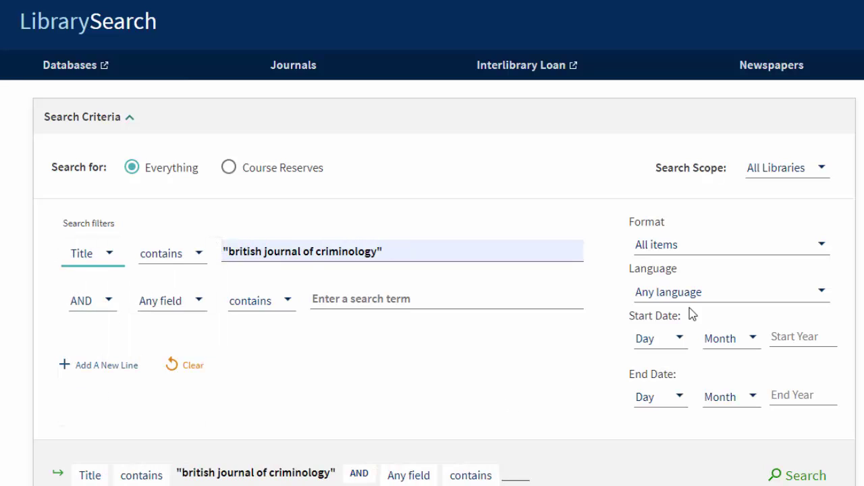
{"action": "left_click", "coordinate": [823, 245]}
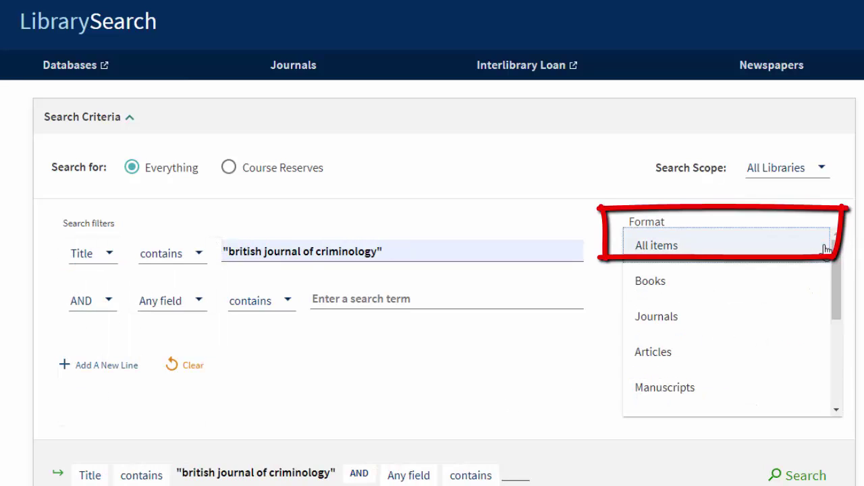
{"action": "left_click", "coordinate": [758, 322]}
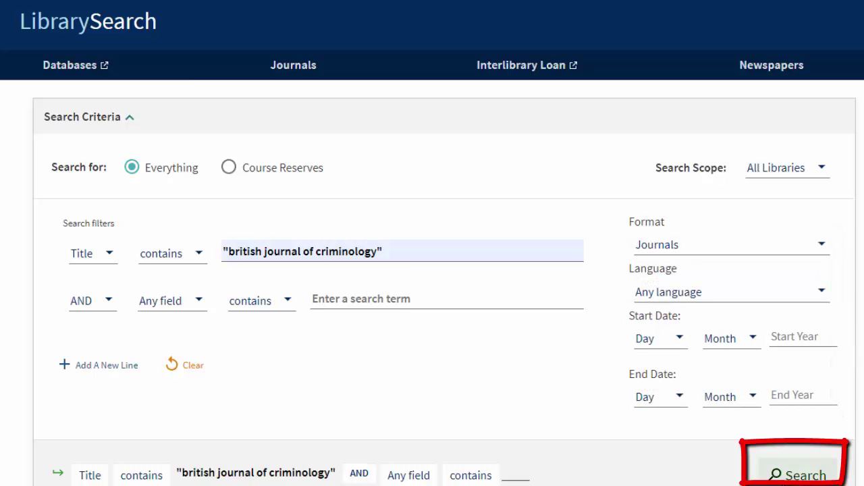
{"action": "left_click", "coordinate": [797, 476]}
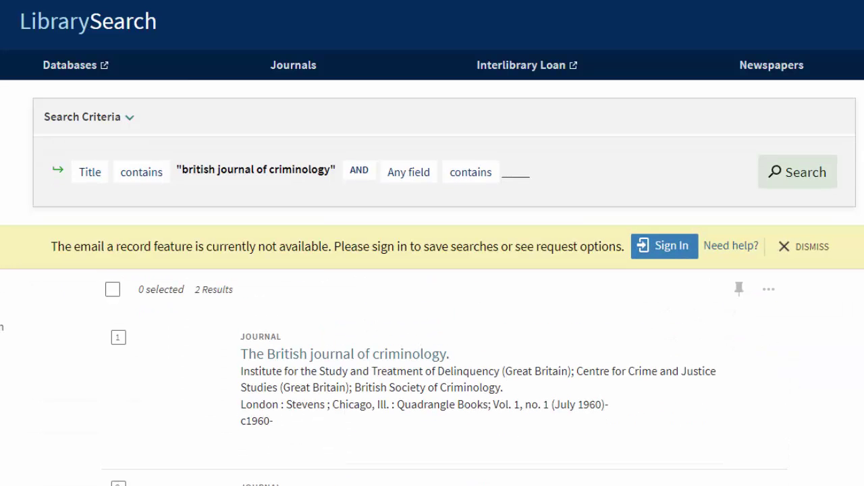
- Open the first result's View Online list and follow the Scholars Portal Journals: Oxford link
{"action": "scroll", "coordinate": [432, 271], "scroll_direction": "down", "scroll_amount": 3}
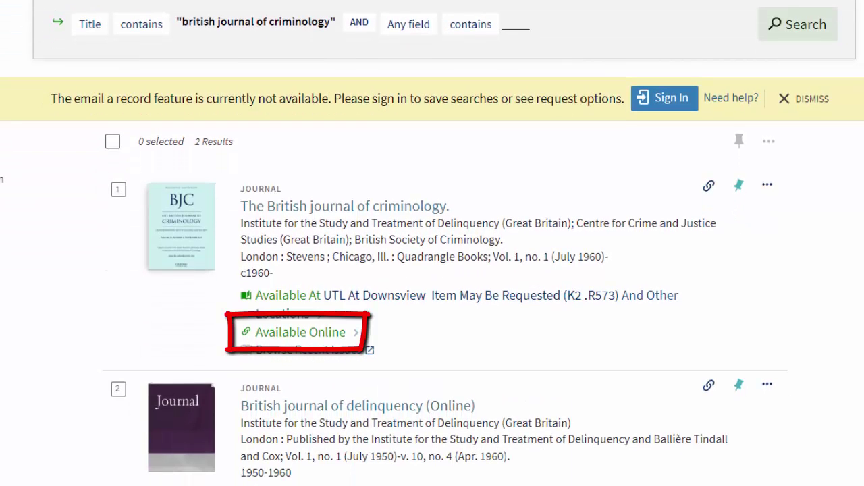
{"action": "left_click", "coordinate": [330, 341]}
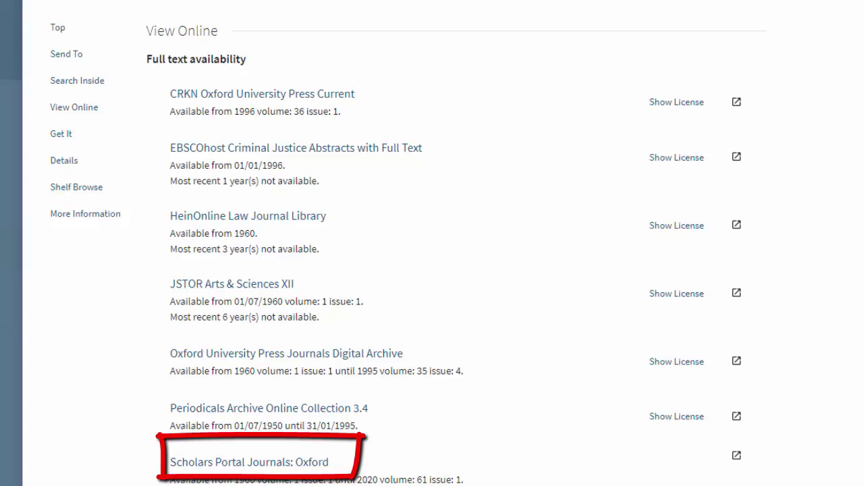
{"action": "left_click", "coordinate": [290, 464]}
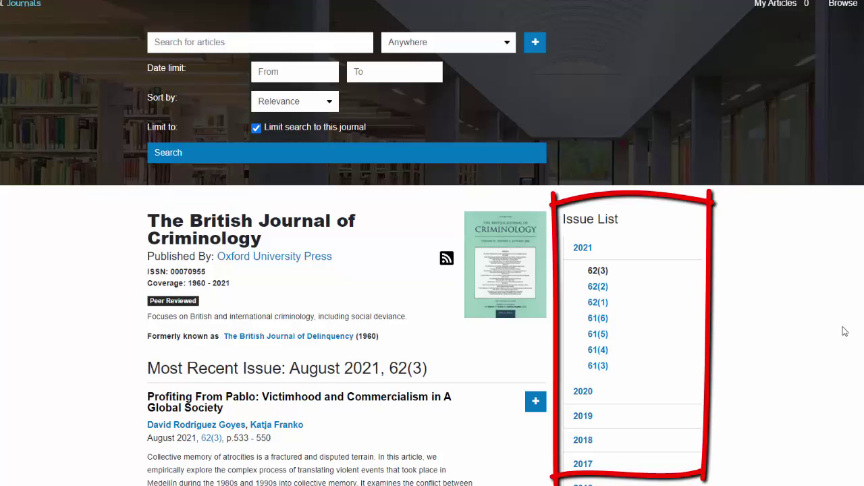
- Open the July 2021 issue 62(2) and scroll through its article list
{"action": "left_click", "coordinate": [598, 287]}
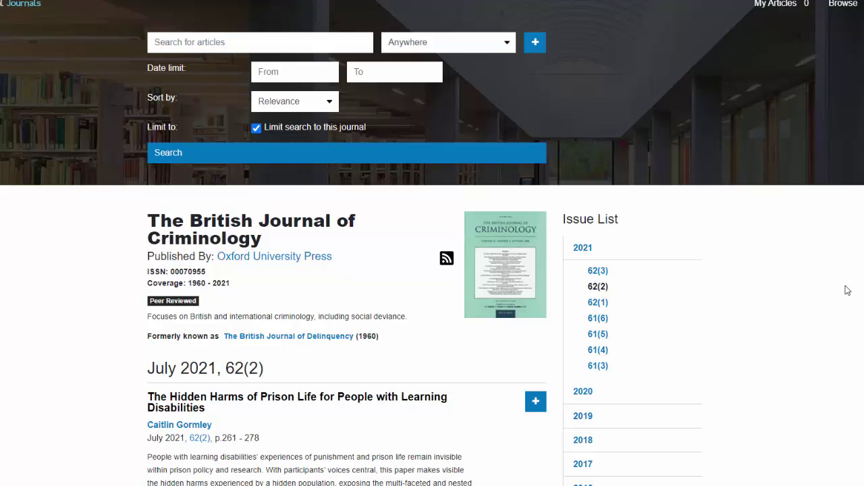
{"action": "scroll", "coordinate": [847, 288], "scroll_direction": "down", "scroll_amount": 2}
{"action": "scroll", "coordinate": [848, 288], "scroll_direction": "down", "scroll_amount": 2}
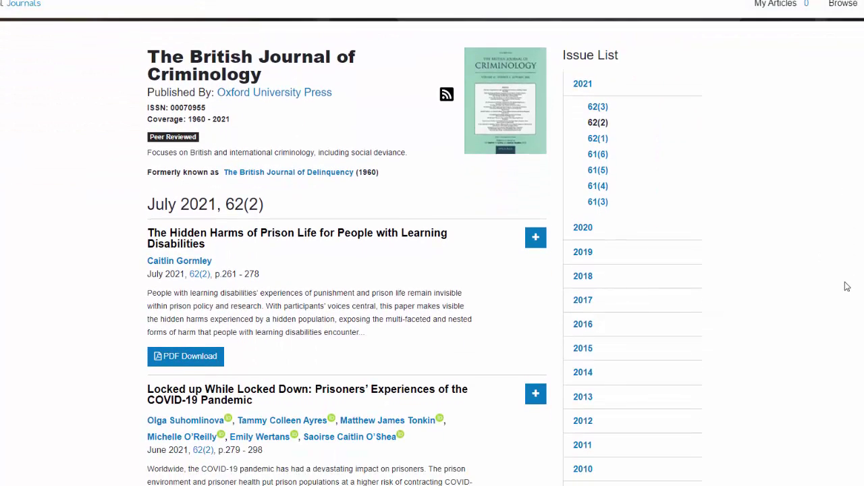
{"action": "scroll", "coordinate": [848, 287], "scroll_direction": "down", "scroll_amount": 1}
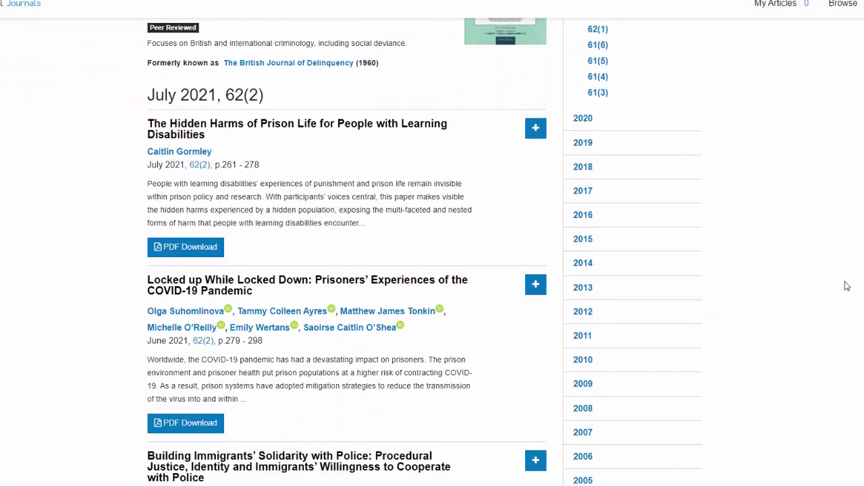
{"action": "scroll", "coordinate": [847, 286], "scroll_direction": "down", "scroll_amount": 1}
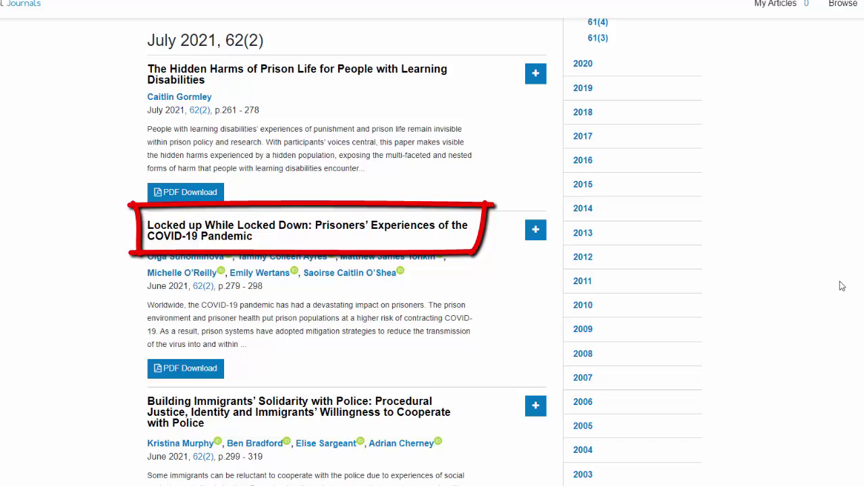
{"action": "scroll", "coordinate": [839, 283], "scroll_direction": "up", "scroll_amount": 4}
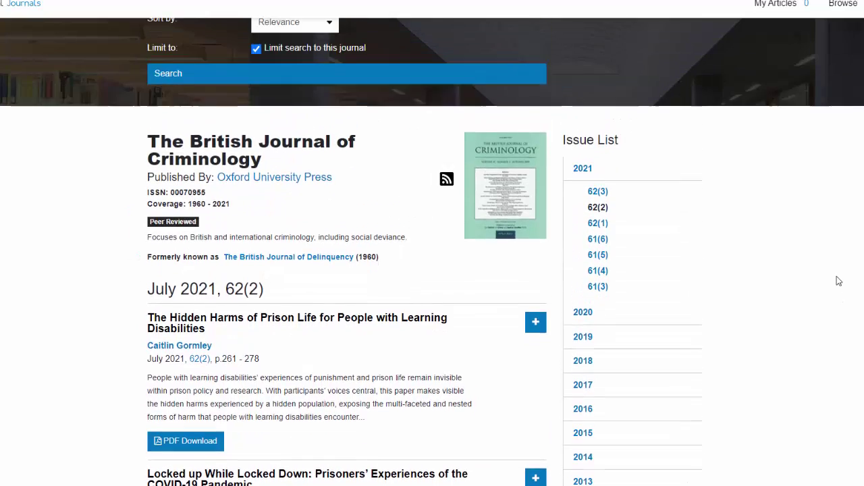
{"action": "scroll", "coordinate": [839, 281], "scroll_direction": "up", "scroll_amount": 3}
- Enter 'covid OR pandemic' and, in a second And row, 'prison OR jail OR incarcerated'
{"action": "left_click", "coordinate": [206, 56]}
{"action": "type", "text": "covi"}
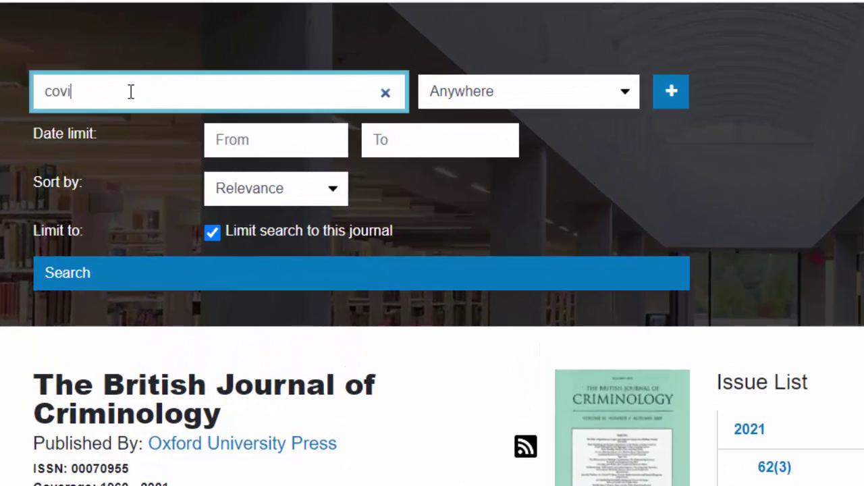
{"action": "type", "text": "d OR pandemi"}
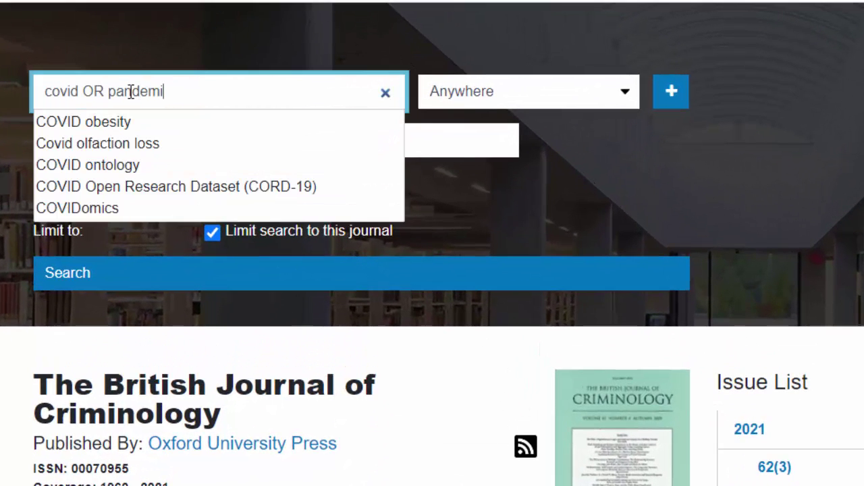
{"action": "type", "text": "c"}
{"action": "left_click", "coordinate": [677, 92]}
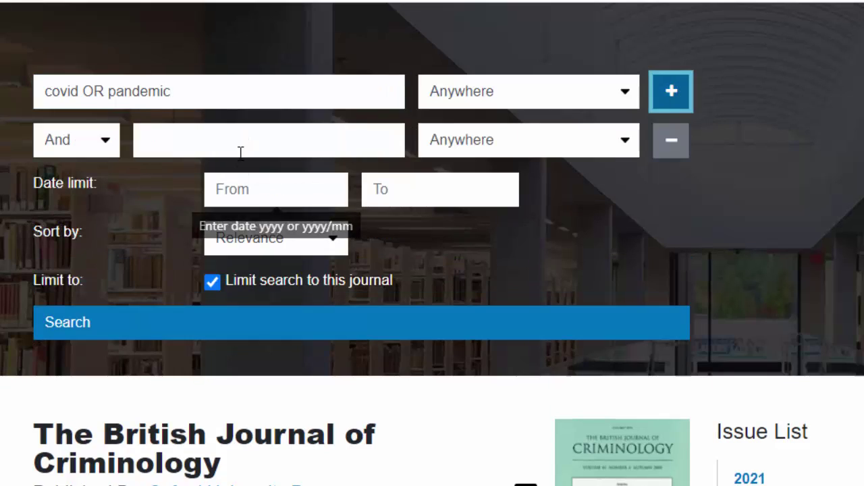
{"action": "left_click", "coordinate": [241, 141]}
{"action": "type", "text": "prison"}
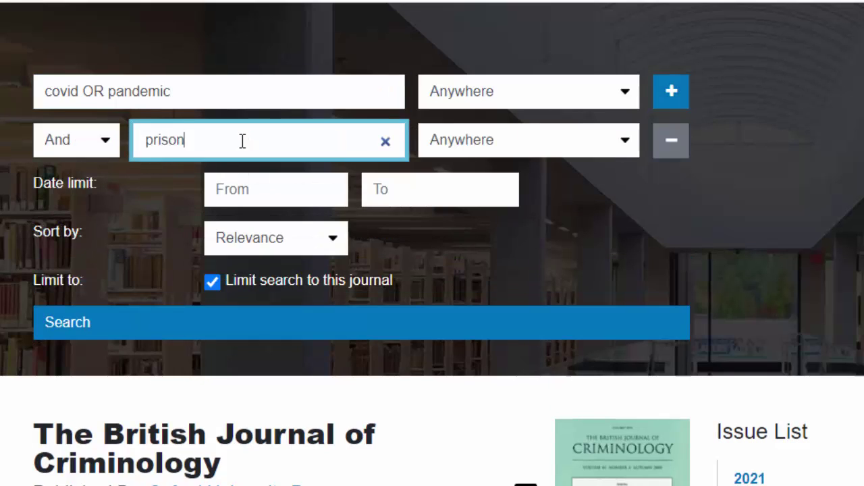
{"action": "type", "text": " OR jail"}
{"action": "type", "text": "O"}
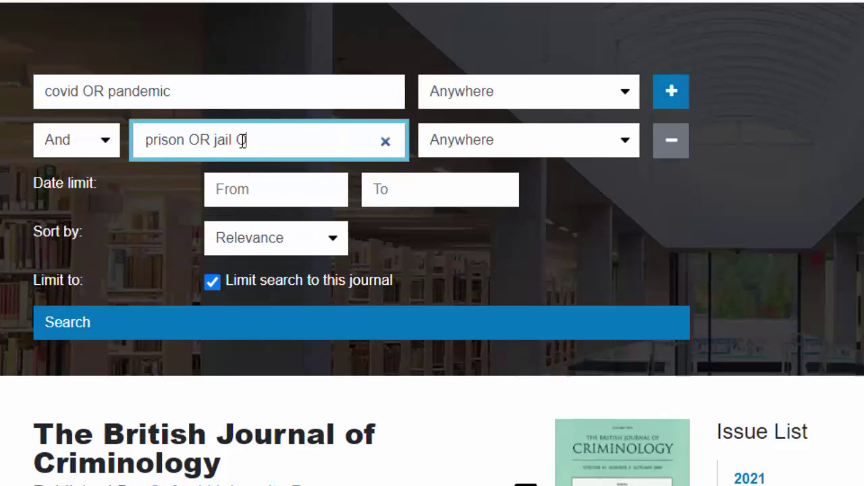
{"action": "type", "text": "R incarcerated"}
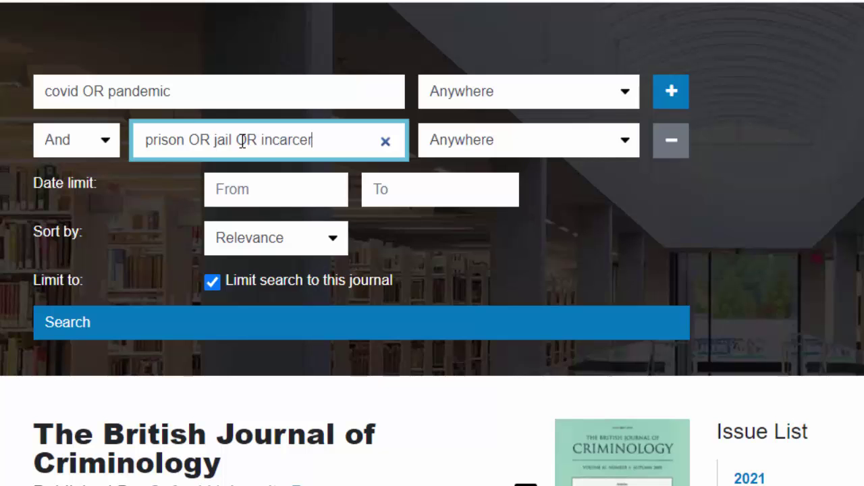
- Run the journal search and scroll through its 3 results
{"action": "left_click", "coordinate": [345, 333]}
{"action": "scroll", "coordinate": [797, 181], "scroll_direction": "down", "scroll_amount": 3}
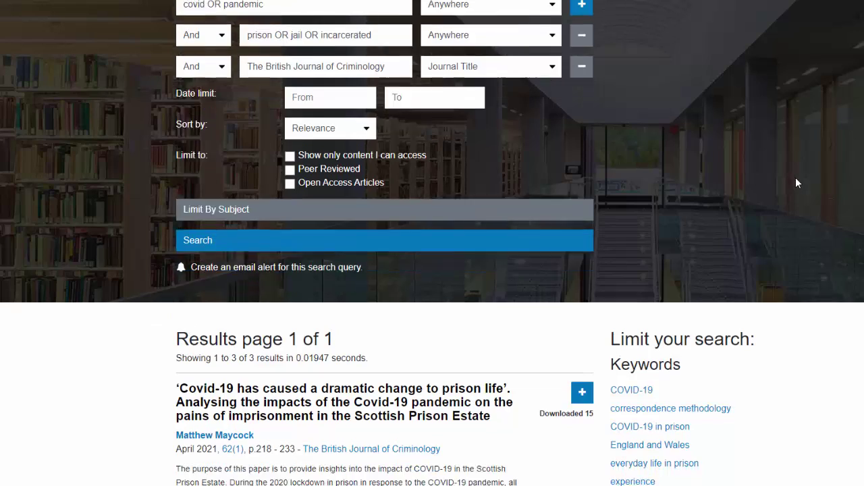
{"action": "scroll", "coordinate": [803, 184], "scroll_direction": "down", "scroll_amount": 2}
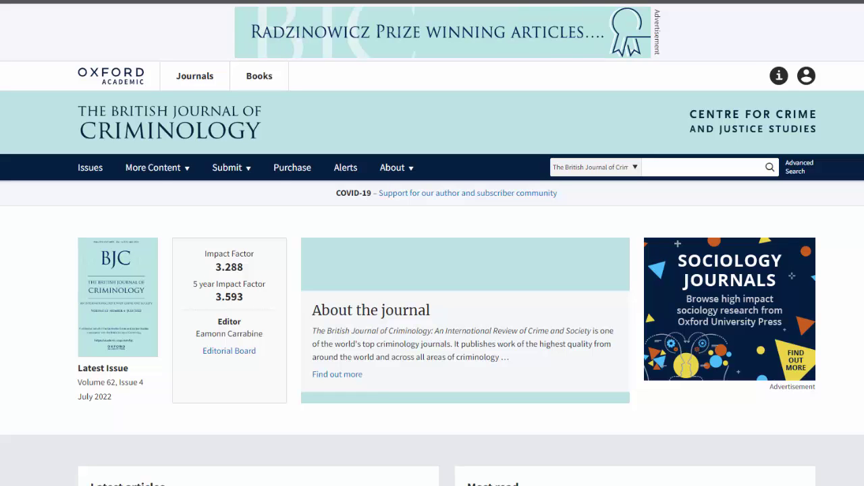
{"action": "scroll", "coordinate": [432, 270], "scroll_direction": "down", "scroll_amount": 1}
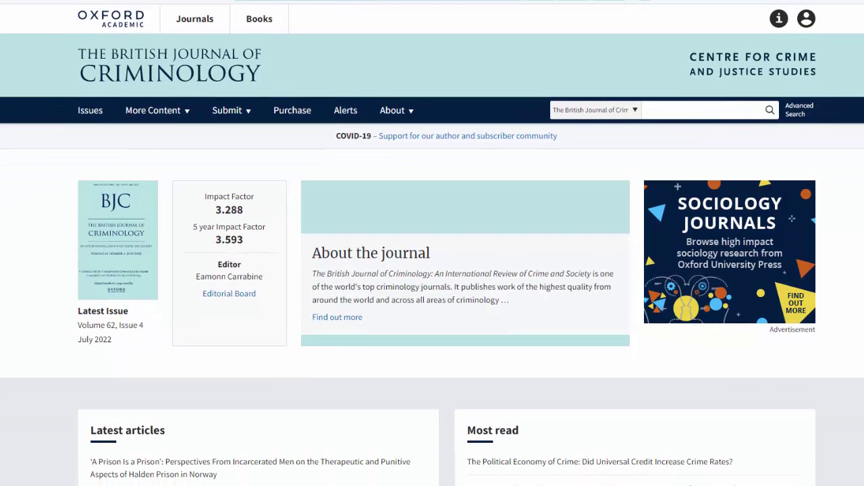
{"action": "scroll", "coordinate": [432, 271], "scroll_direction": "down", "scroll_amount": 1}
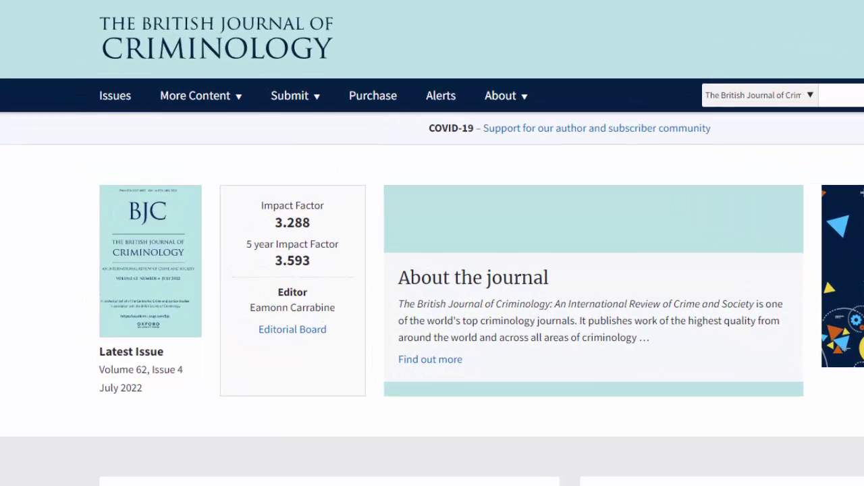
- Go to the journal's Issues and add a second term row in Advanced Search
{"action": "left_click", "coordinate": [114, 98]}
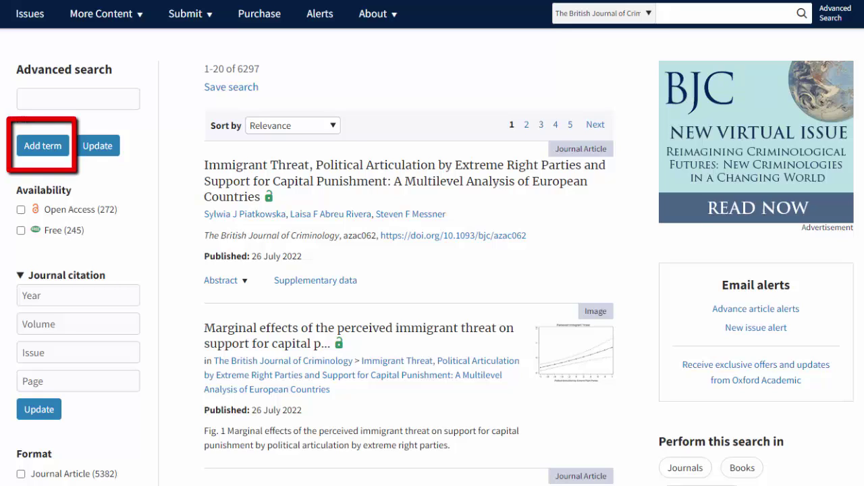
{"action": "left_click", "coordinate": [43, 145]}
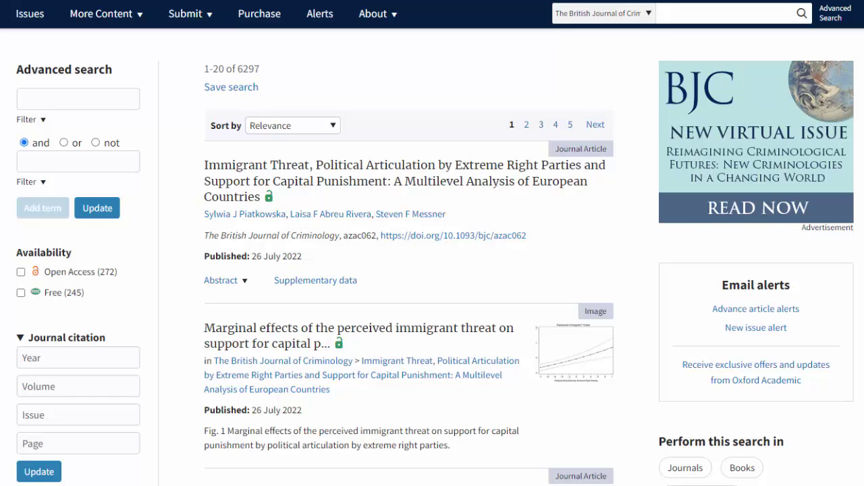
- Search the keywords '(covid OR pandemic) AND (prison OR jail OR incarcerated)' and update results
{"action": "left_click", "coordinate": [34, 99]}
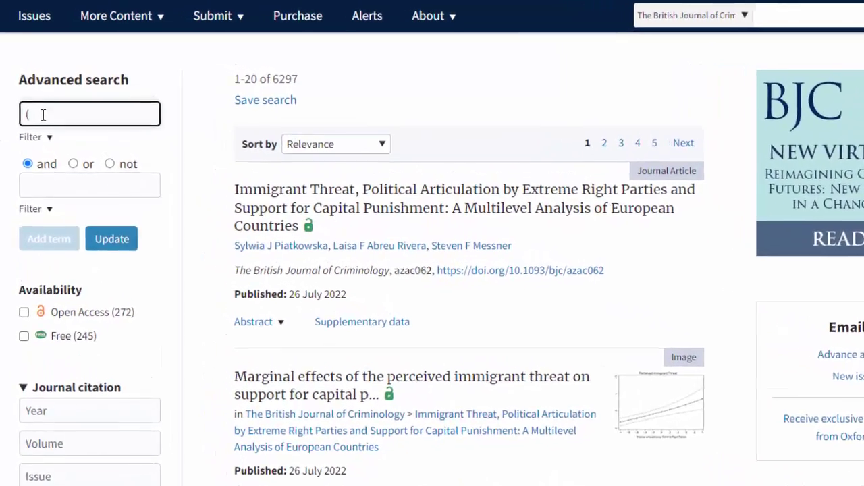
{"action": "type", "text": "(covid OR "}
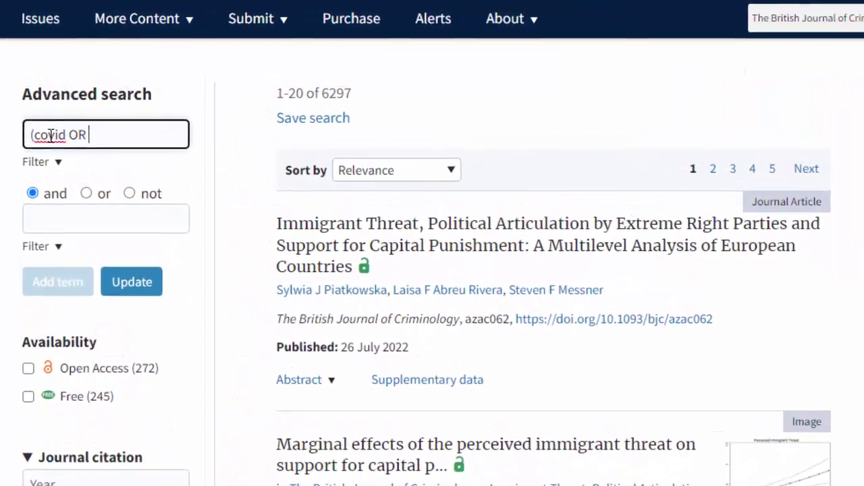
{"action": "type", "text": "panendemic "}
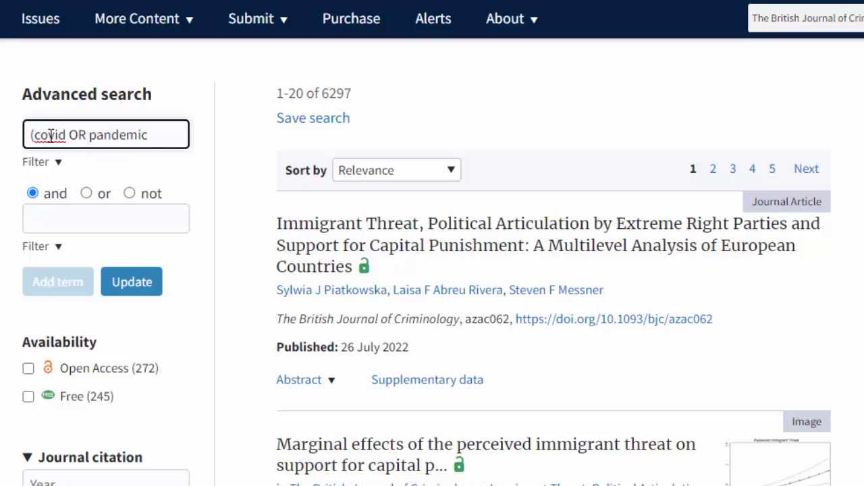
{"action": "type", "text": ") AND"}
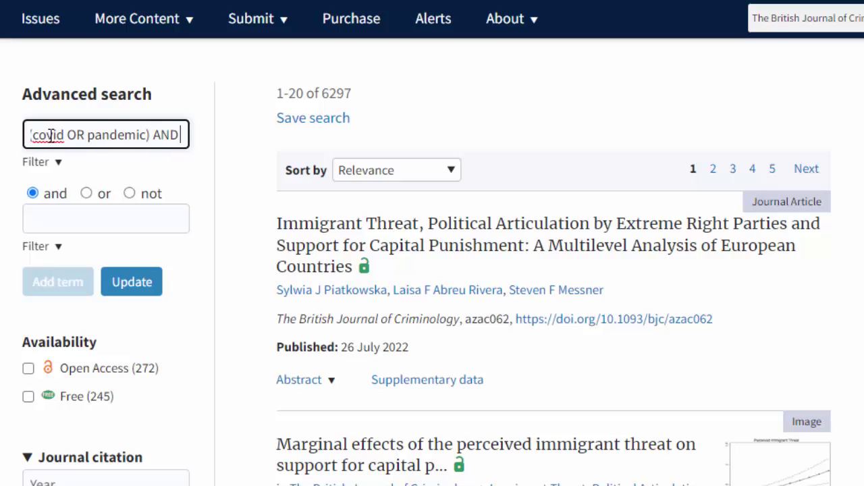
{"action": "type", "text": " (priso"}
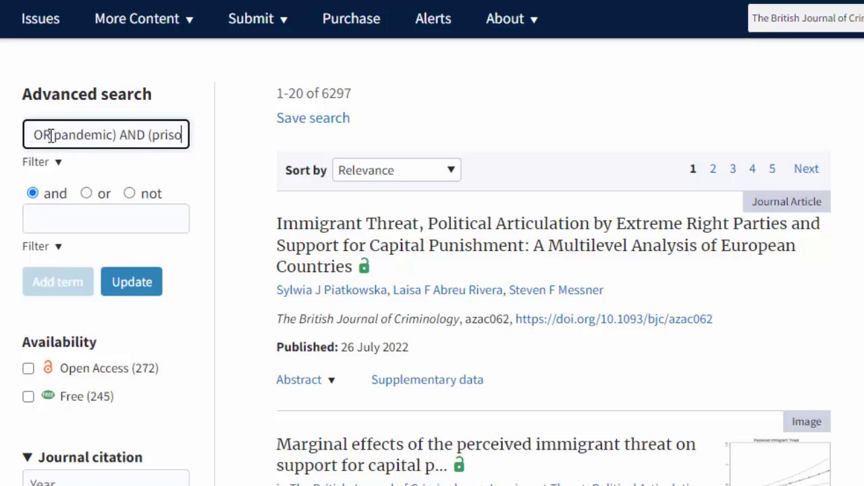
{"action": "type", "text": "n OR jail"}
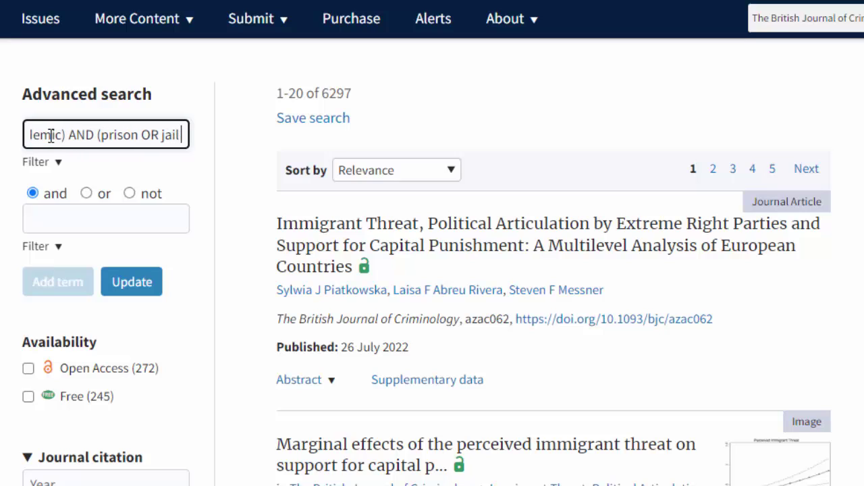
{"action": "type", "text": " OR incarce"}
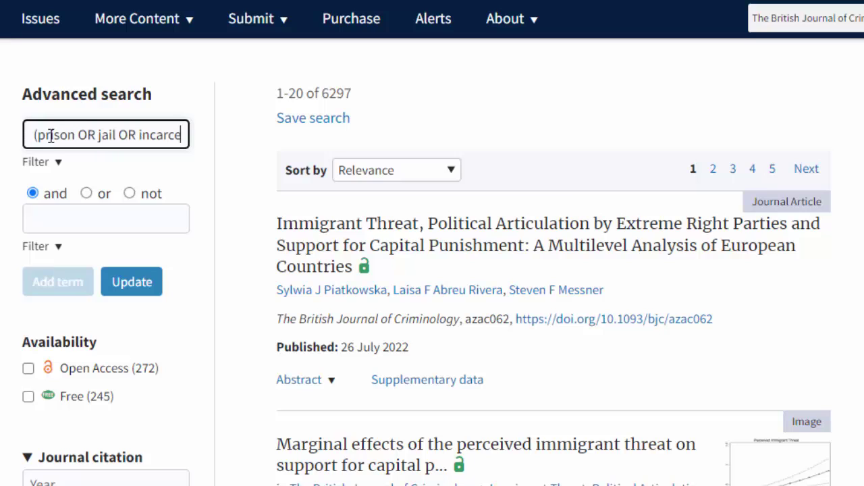
{"action": "type", "text": "rated)"}
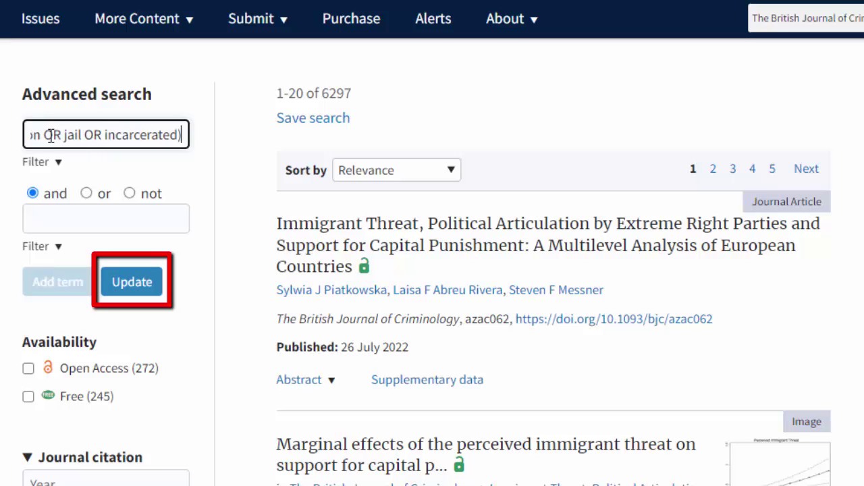
{"action": "left_click", "coordinate": [132, 281]}
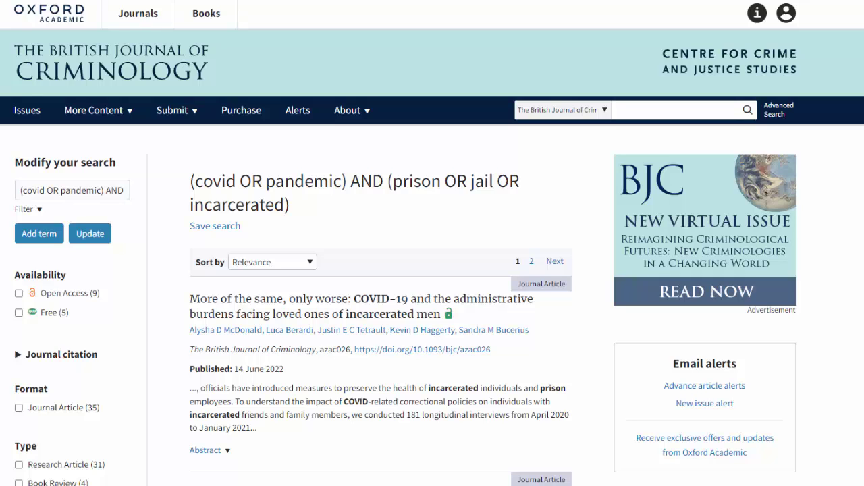
- Scroll down to review the 35 journal articles and the Type filters
{"action": "scroll", "coordinate": [432, 270], "scroll_direction": "down", "scroll_amount": 3}
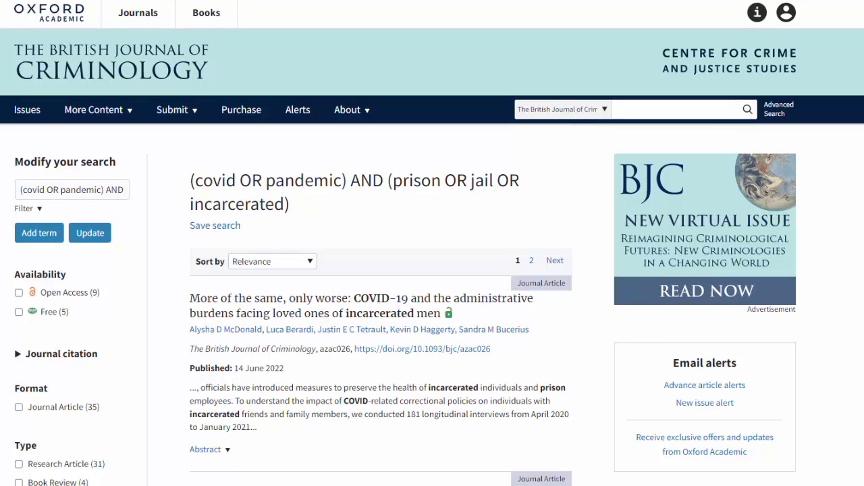